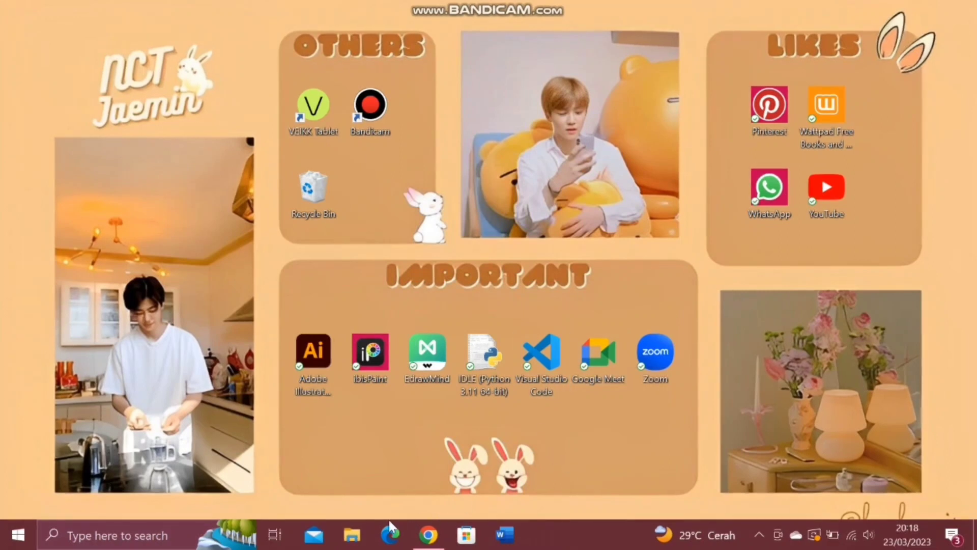
# Step: Check the computer's existing drives in File Explorer, and put the window away
pyautogui.click(353, 536)
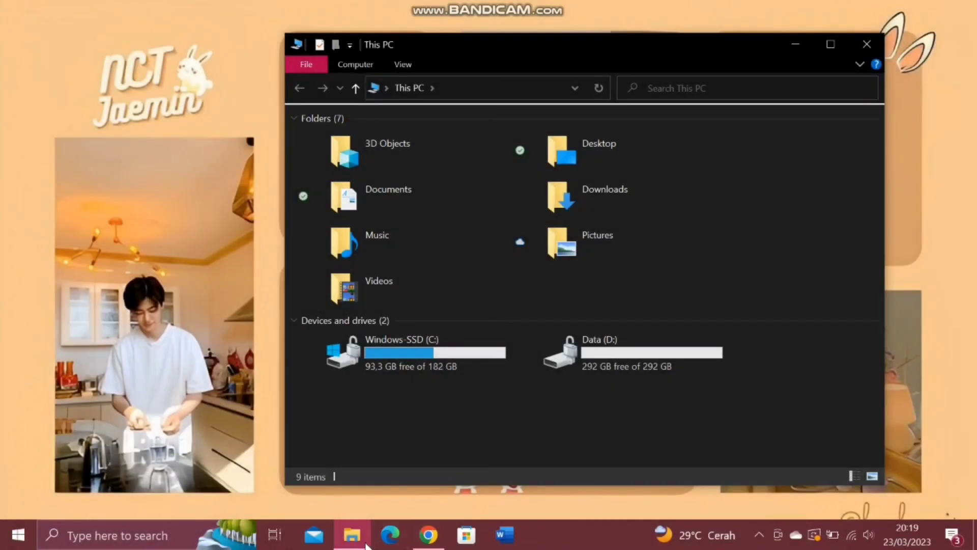
pyautogui.click(352, 534)
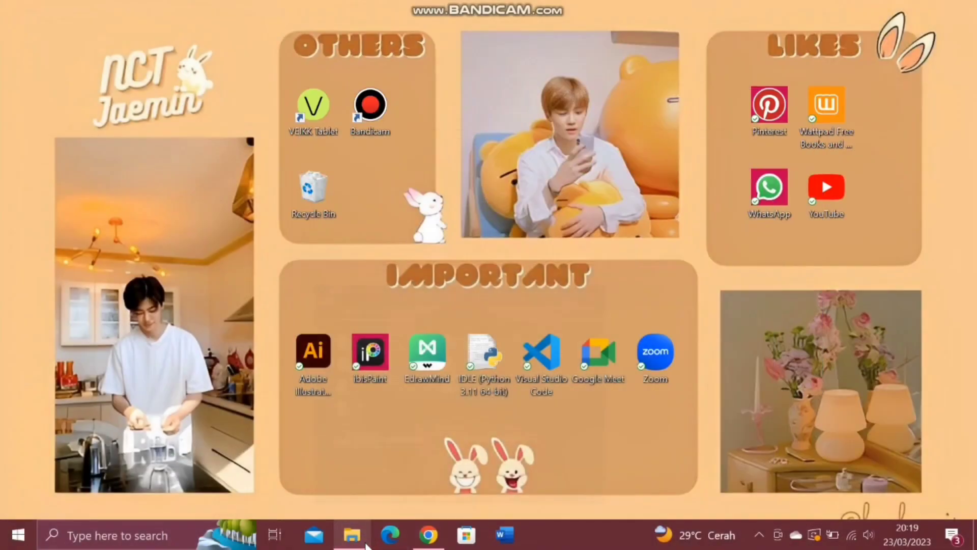
# Step: Search Windows for computer, open Computer Management, and show Disk Management
pyautogui.click(119, 542)
pyautogui.write('co')
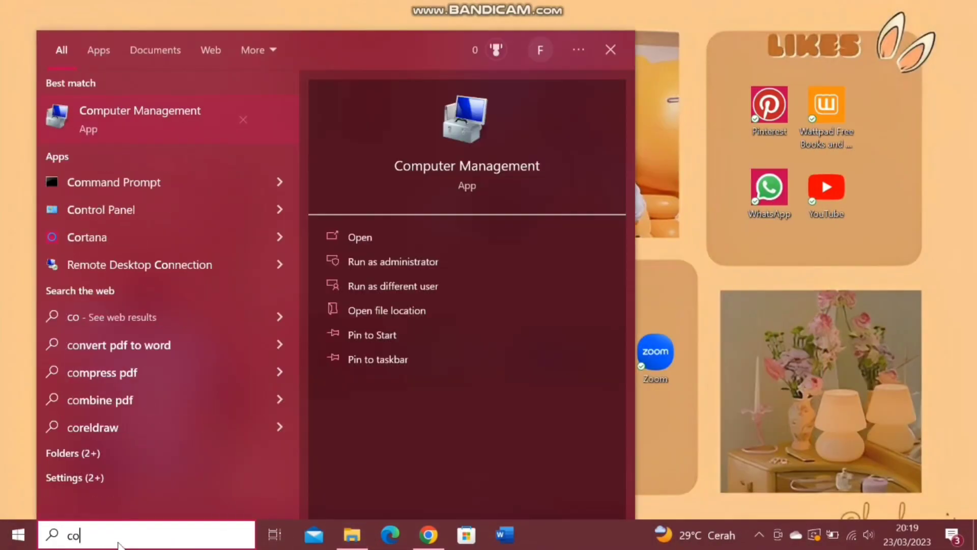
pyautogui.write('mputer')
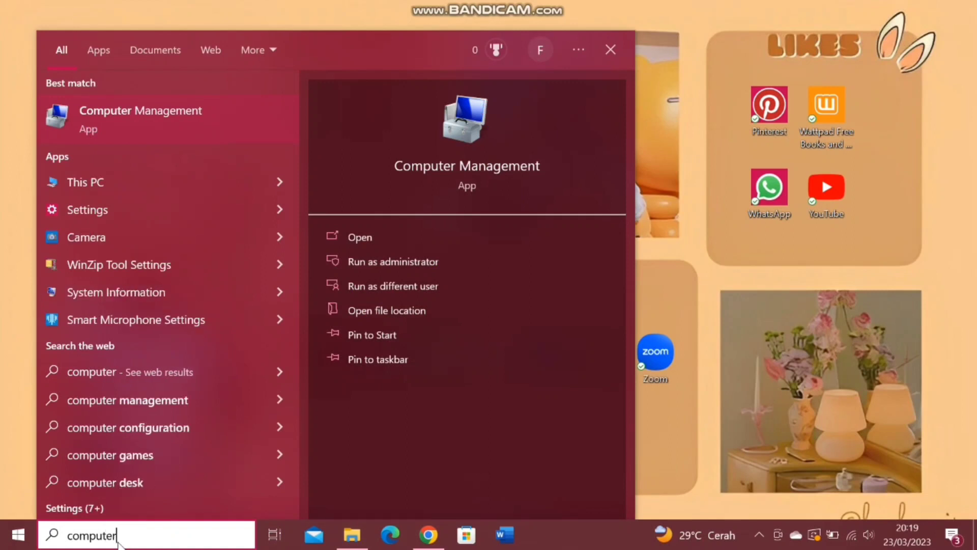
pyautogui.click(396, 240)
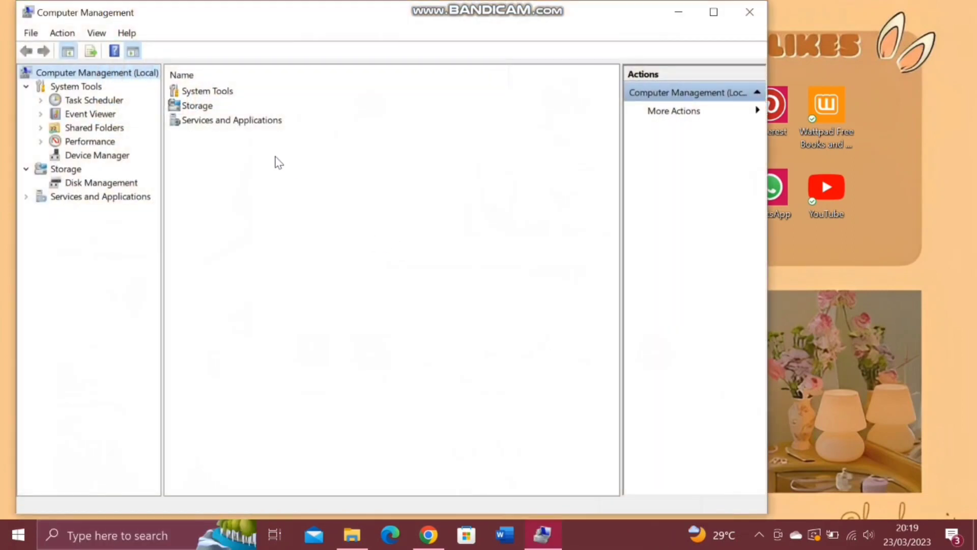
pyautogui.click(130, 184)
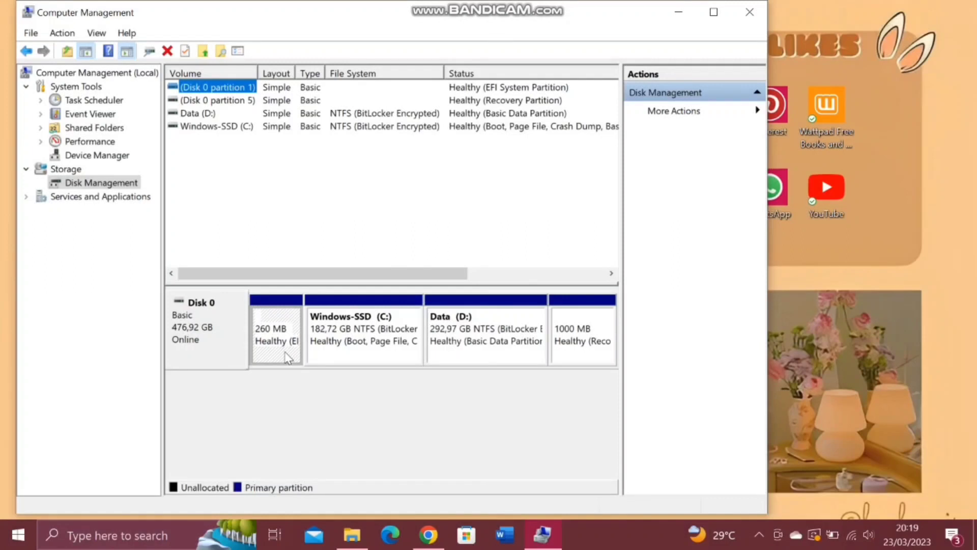
# Step: Examine the partitions of Disk 0, including the system, recovery, C and D partitions
pyautogui.click(288, 356)
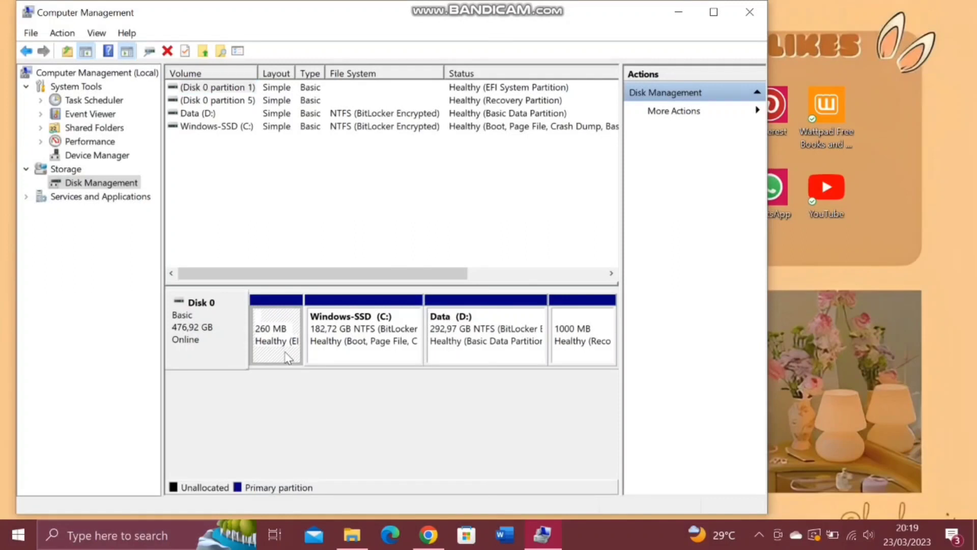
pyautogui.click(585, 336)
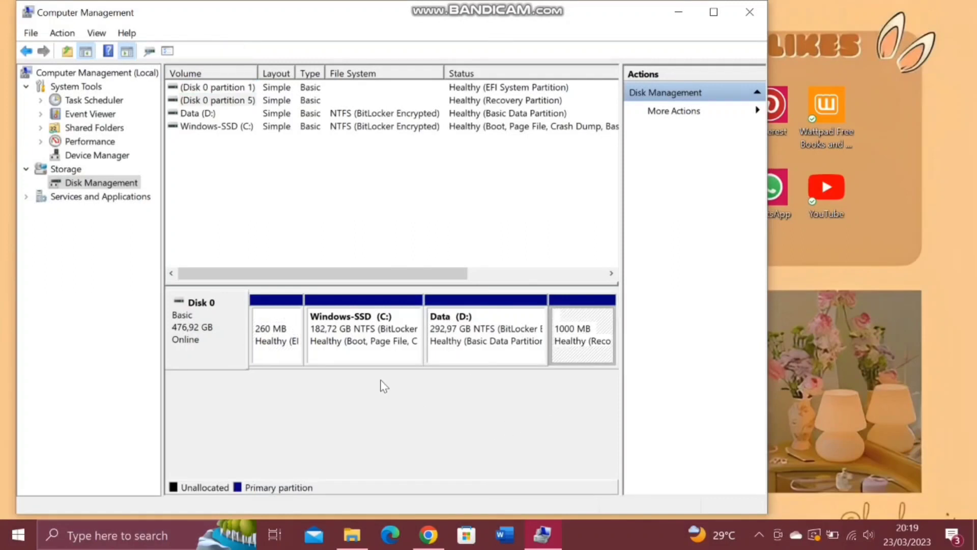
pyautogui.click(379, 356)
pyautogui.click(492, 366)
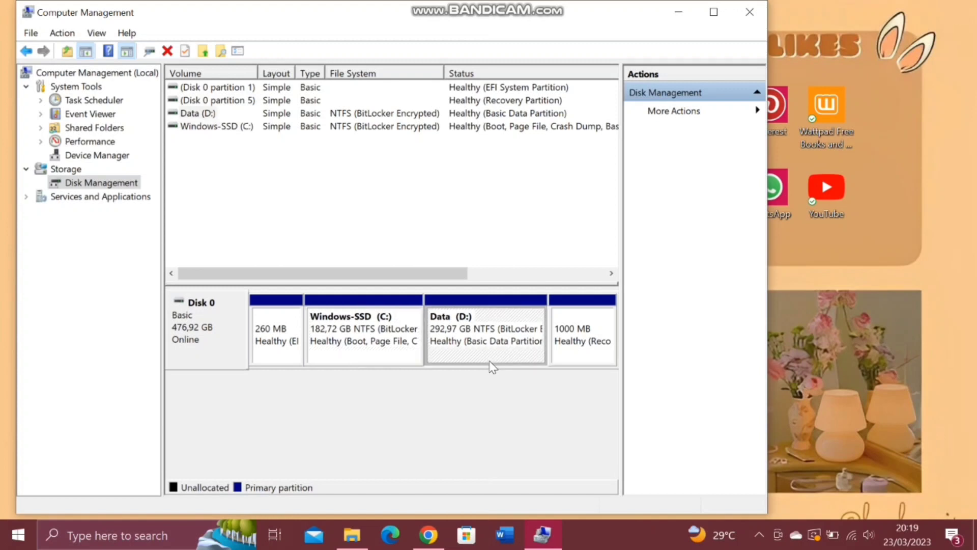
pyautogui.click(275, 363)
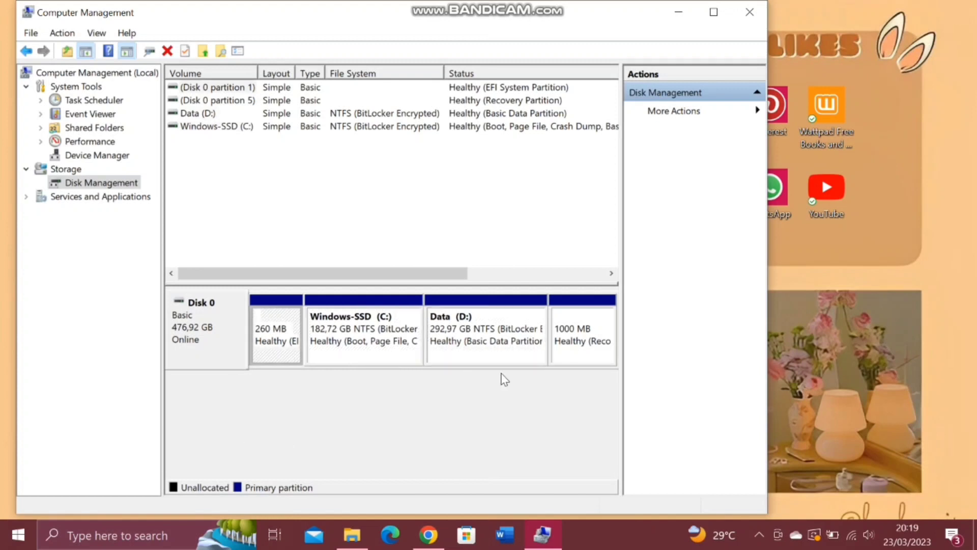
pyautogui.click(564, 350)
# Step: Shrink the Windows-SSD (C:) volume by 10000 MB
pyautogui.click(410, 357)
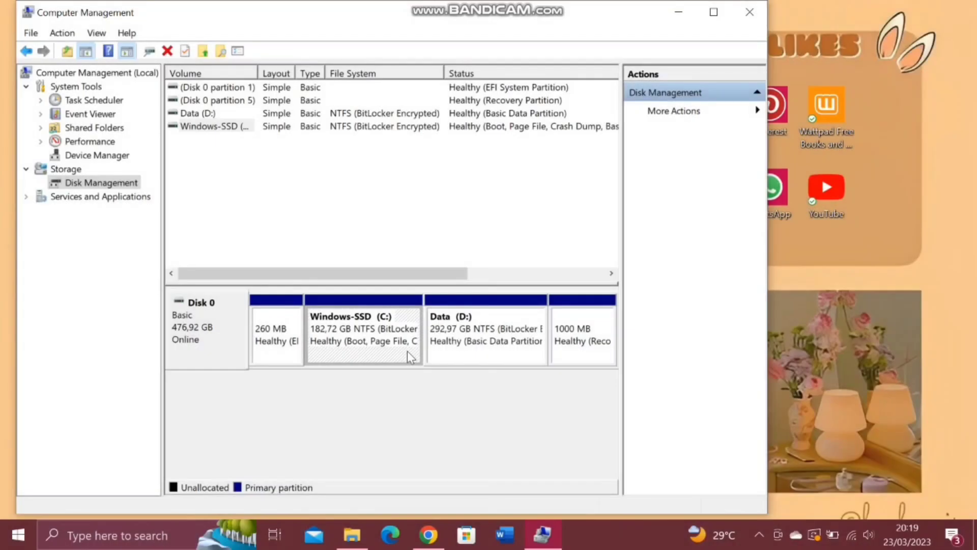
pyautogui.rightClick(408, 352)
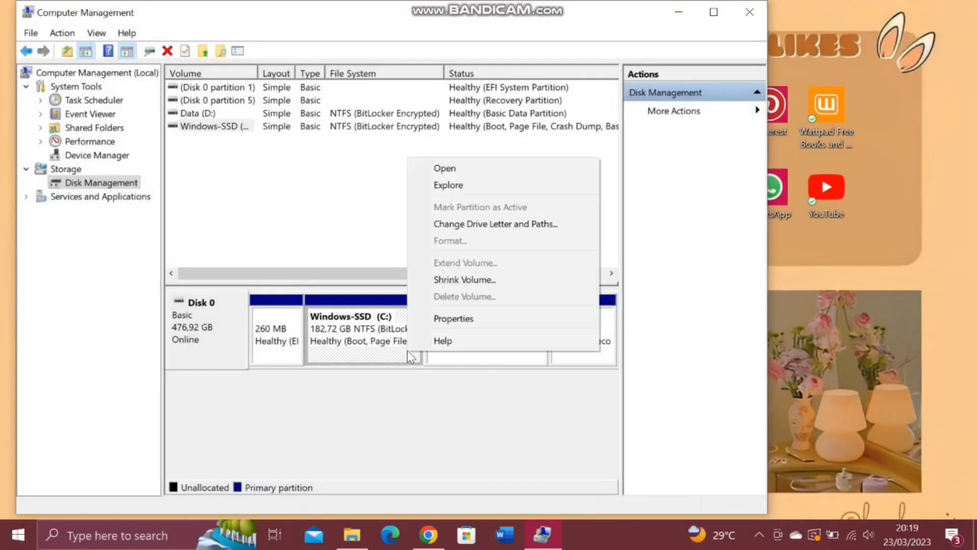
pyautogui.click(447, 281)
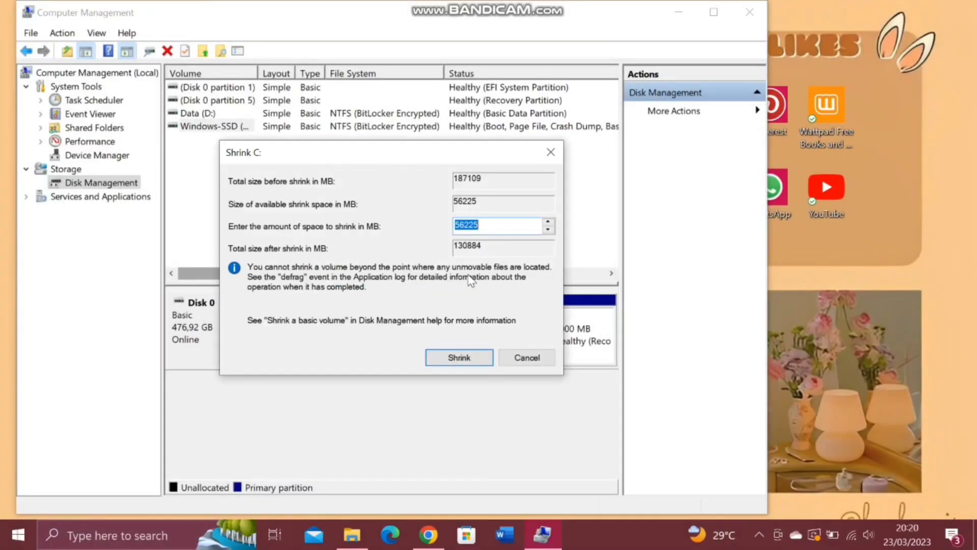
pyautogui.moveTo(428, 152); pyautogui.dragTo(535, 36)
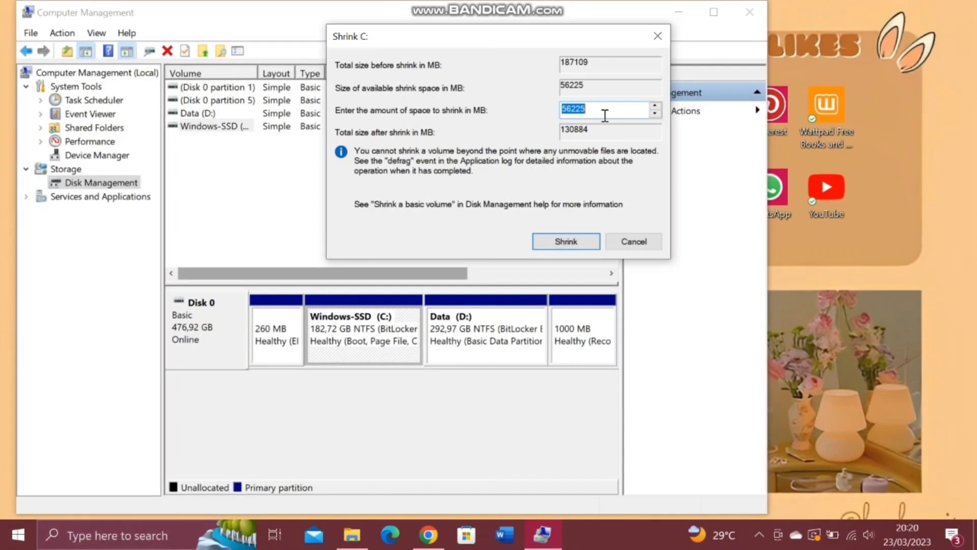
pyautogui.press('BackSpace')
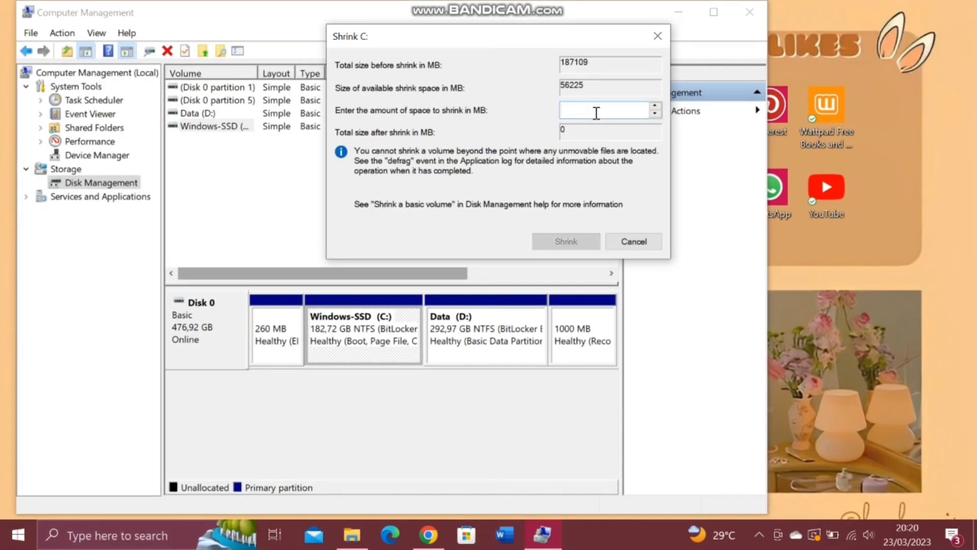
pyautogui.write('10000')
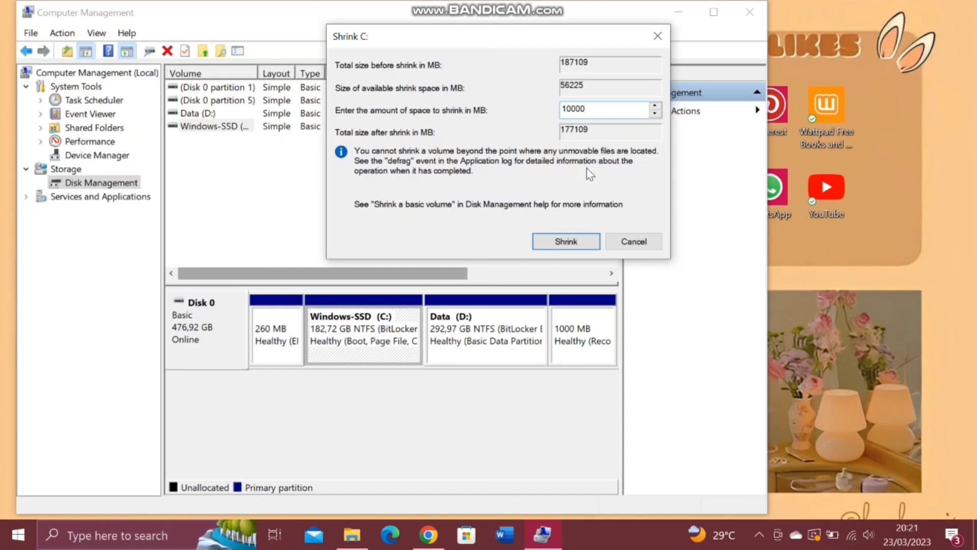
pyautogui.click(566, 241)
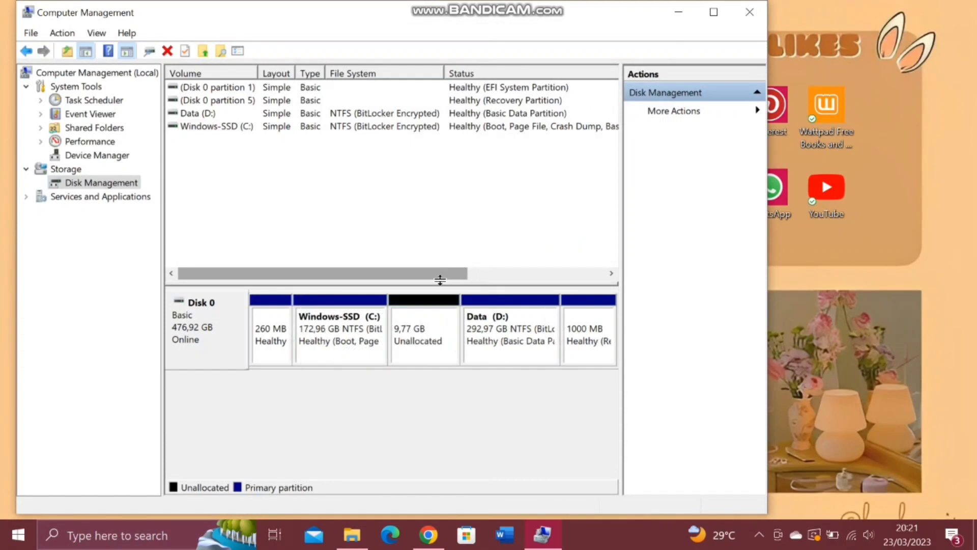
# Step: Start a new simple volume in Disk 0's unallocated space, keeping the volume size at 9999 MB
pyautogui.click(425, 317)
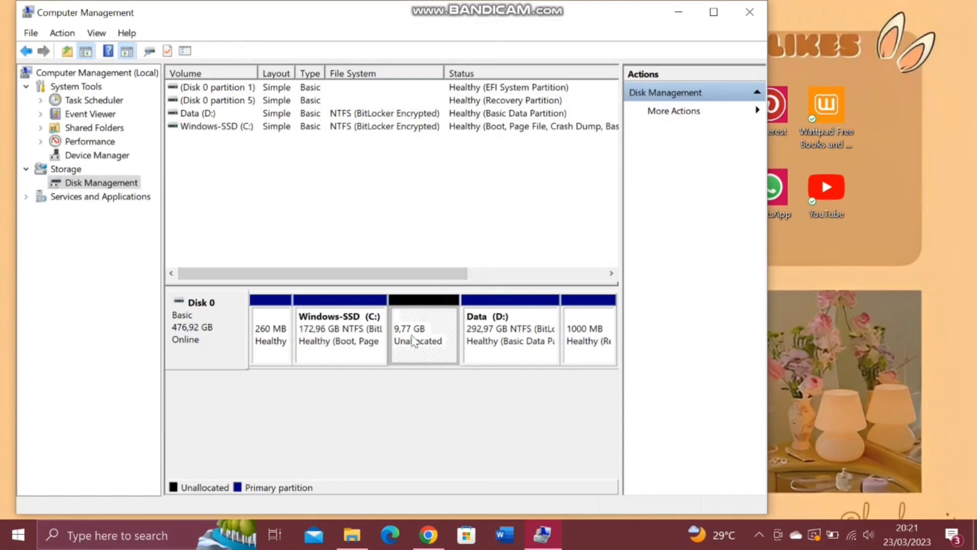
pyautogui.rightClick(434, 335)
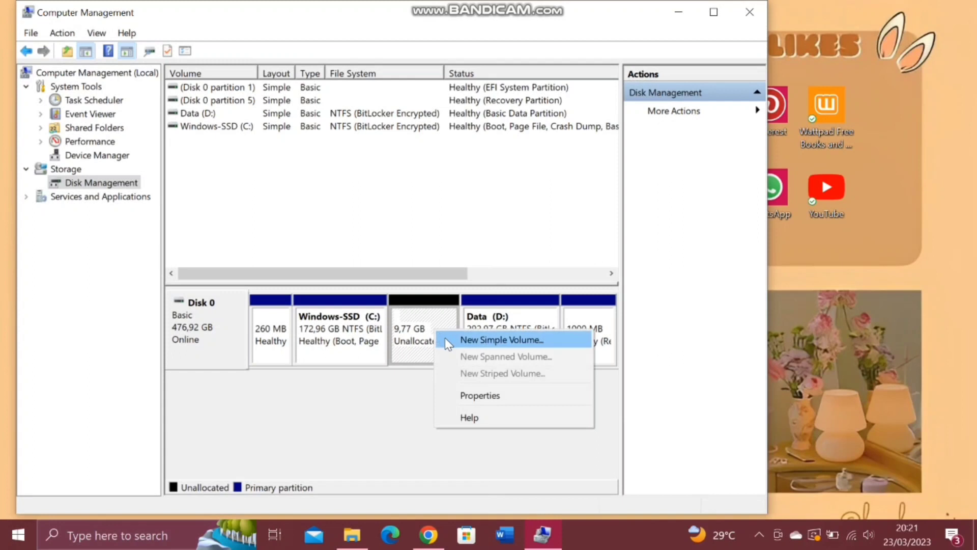
pyautogui.click(447, 340)
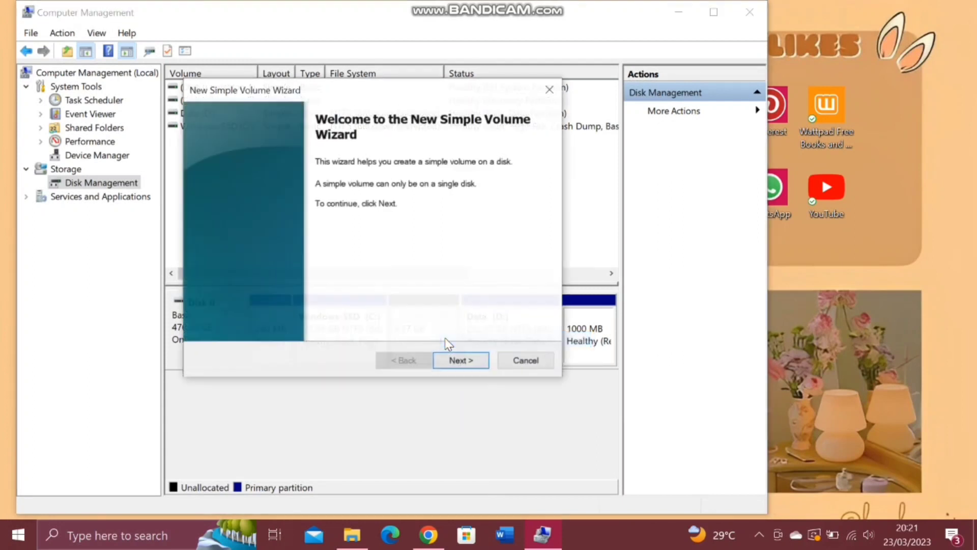
pyautogui.click(457, 368)
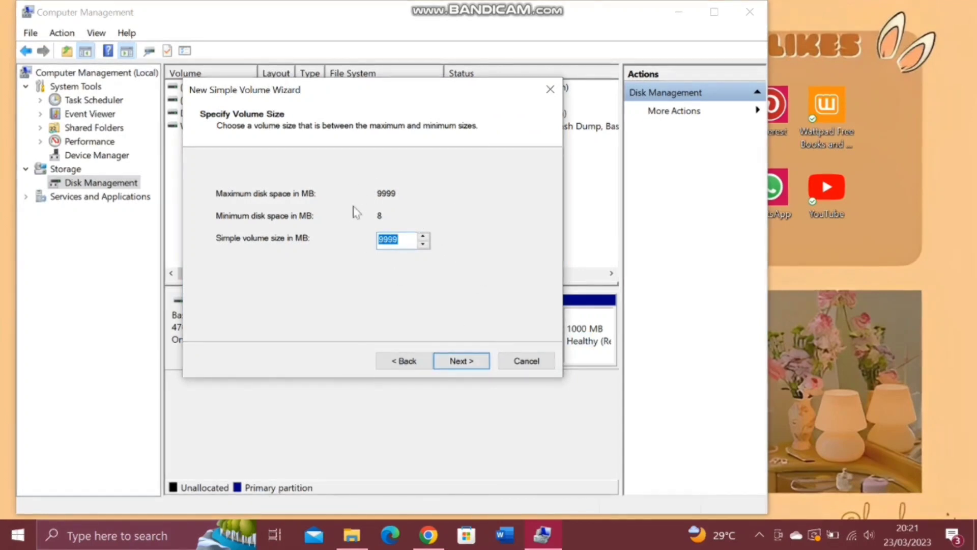
pyautogui.moveTo(460, 98); pyautogui.dragTo(497, 26)
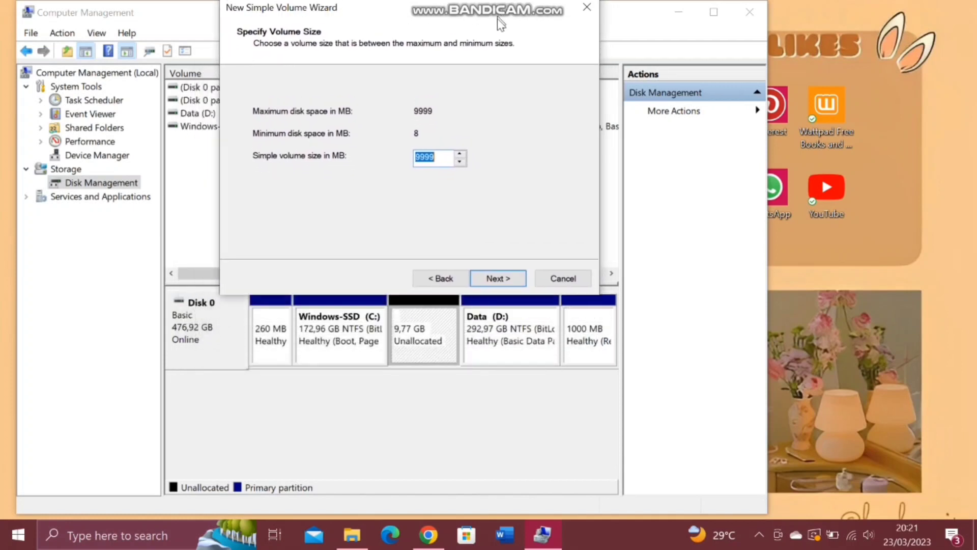
pyautogui.click(491, 285)
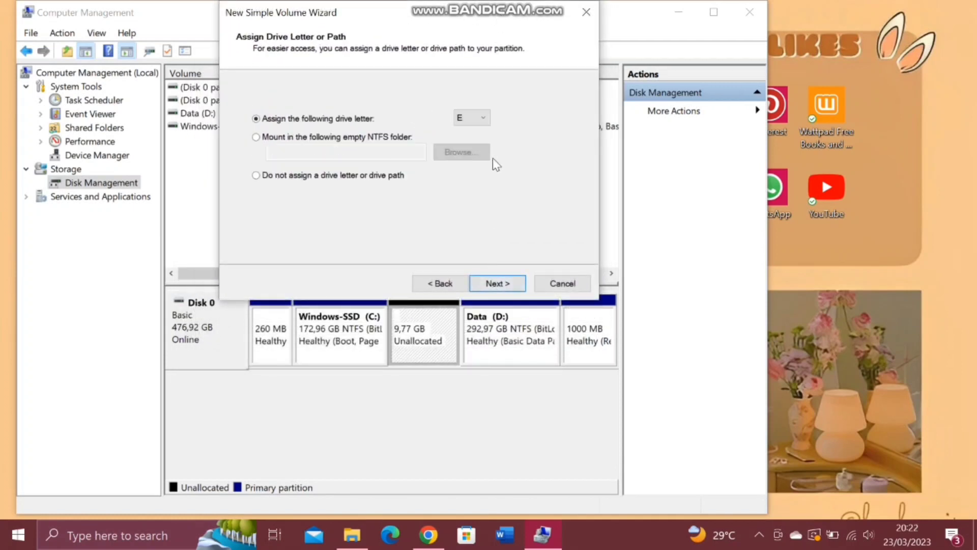
# Step: Assign drive letter E to the new volume
pyautogui.click(479, 119)
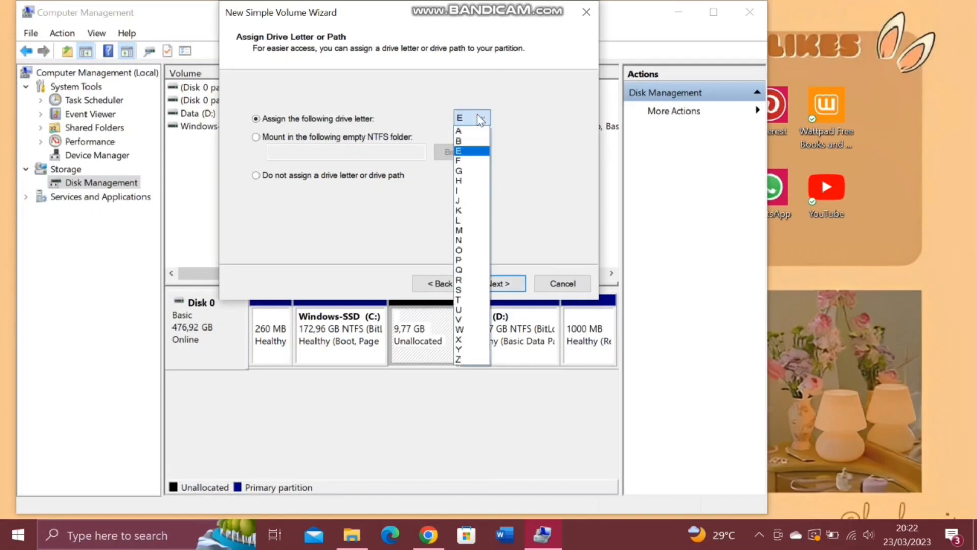
pyautogui.click(472, 151)
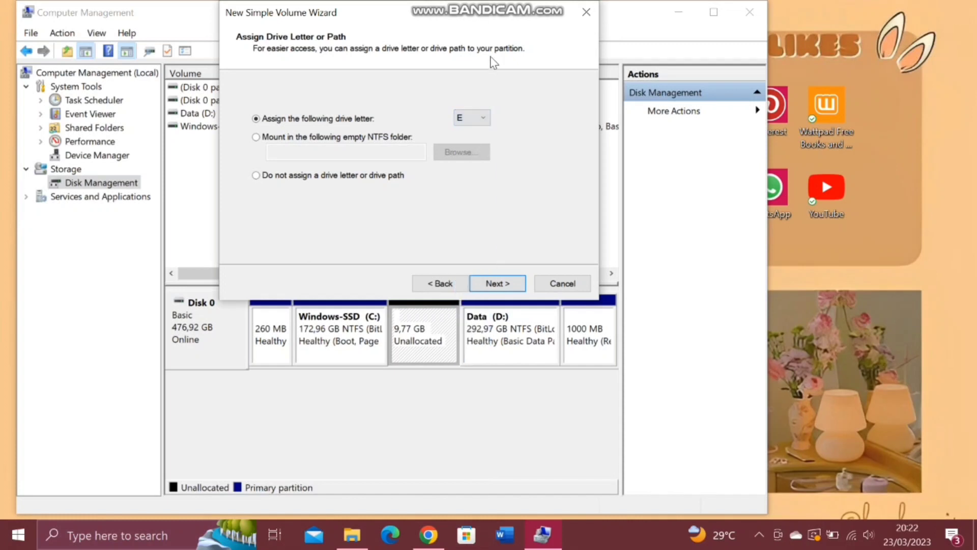
pyautogui.moveTo(498, 21); pyautogui.dragTo(500, 58)
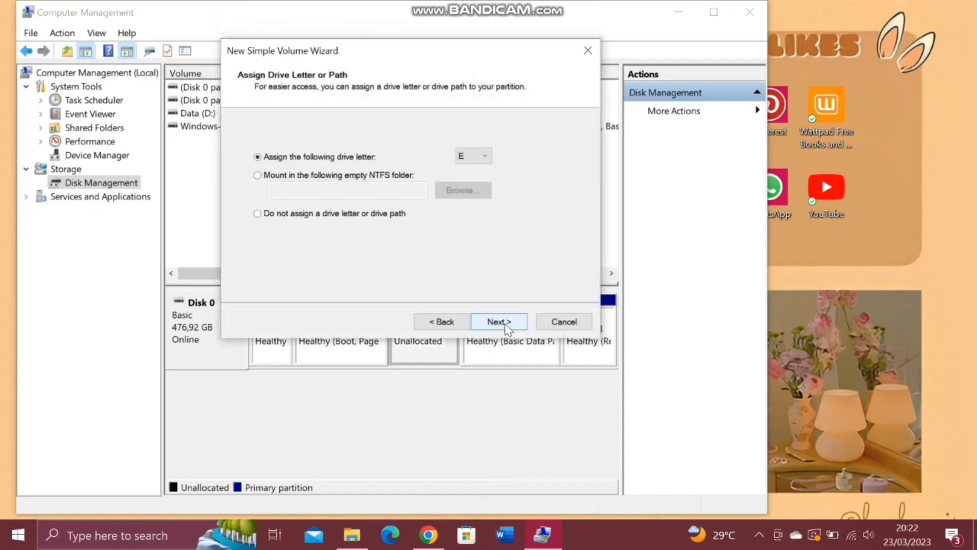
pyautogui.click(505, 323)
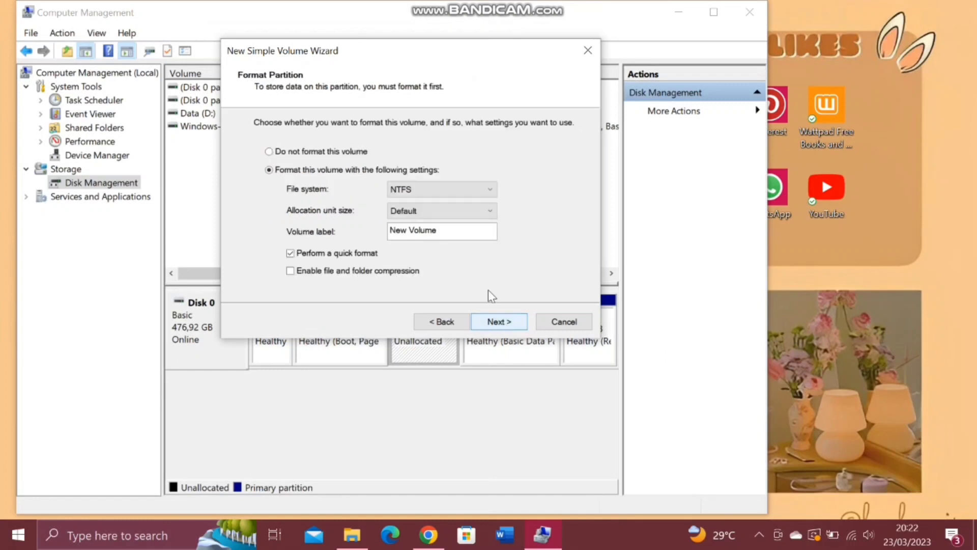
# Step: Label the volume "local disk", keep NTFS with a quick format, and finish creating it
pyautogui.click(458, 233)
pyautogui.press('BackSpace')
pyautogui.press('BackSpace')
pyautogui.press('BackSpace')
pyautogui.press('BackSpace')
pyautogui.press('BackSpace')
pyautogui.press('BackSpace')
pyautogui.press('BackSpace')
pyautogui.press('BackSpace')
pyautogui.press('BackSpace')
pyautogui.press('BackSpace')
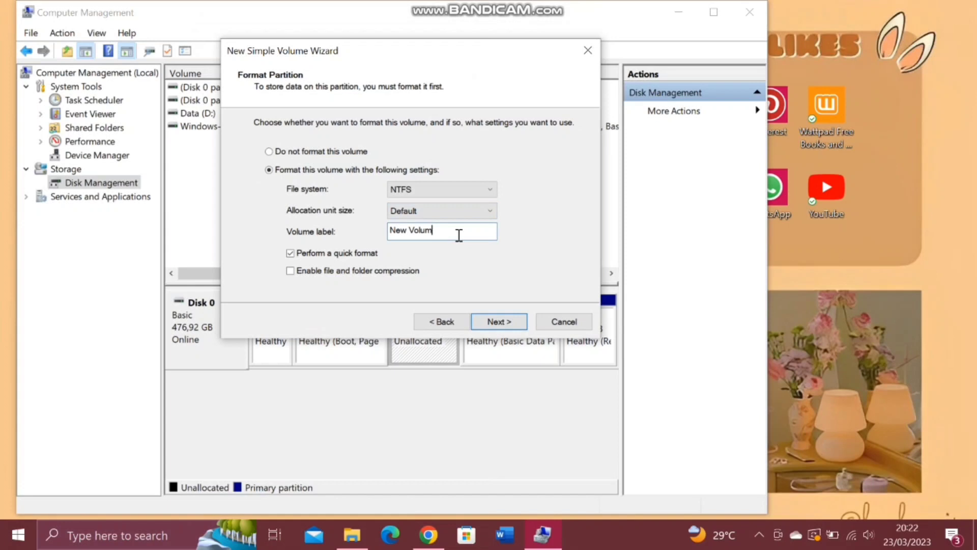
pyautogui.write('local disk')
pyautogui.click(502, 330)
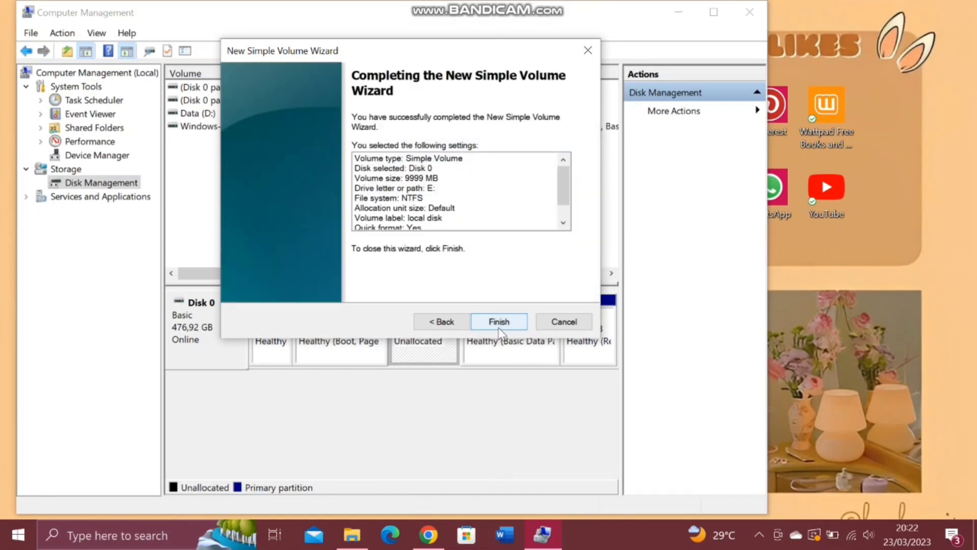
pyautogui.click(499, 329)
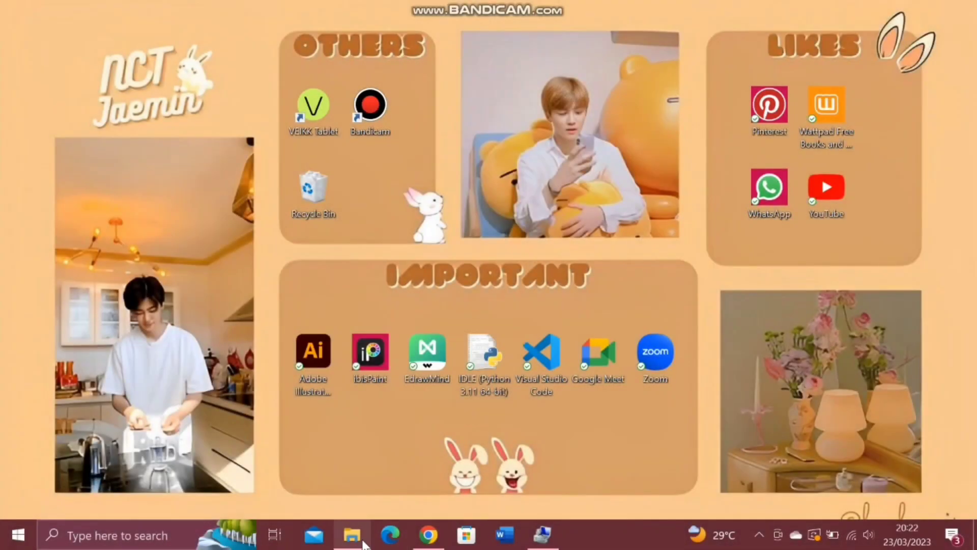
# Step: Check This PC in File Explorer for the new local disk (E:) drive, and minimize the window
pyautogui.click(362, 542)
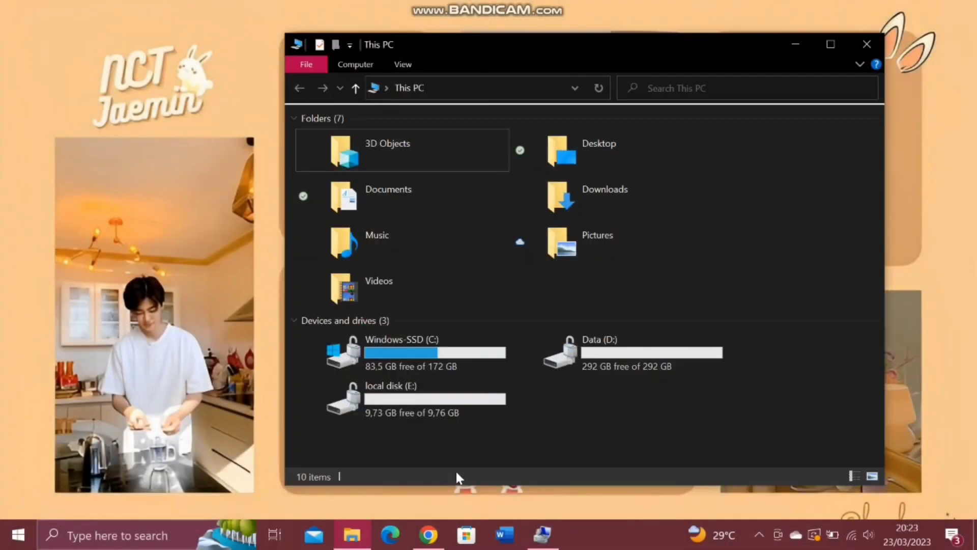
pyautogui.click(383, 397)
pyautogui.click(797, 45)
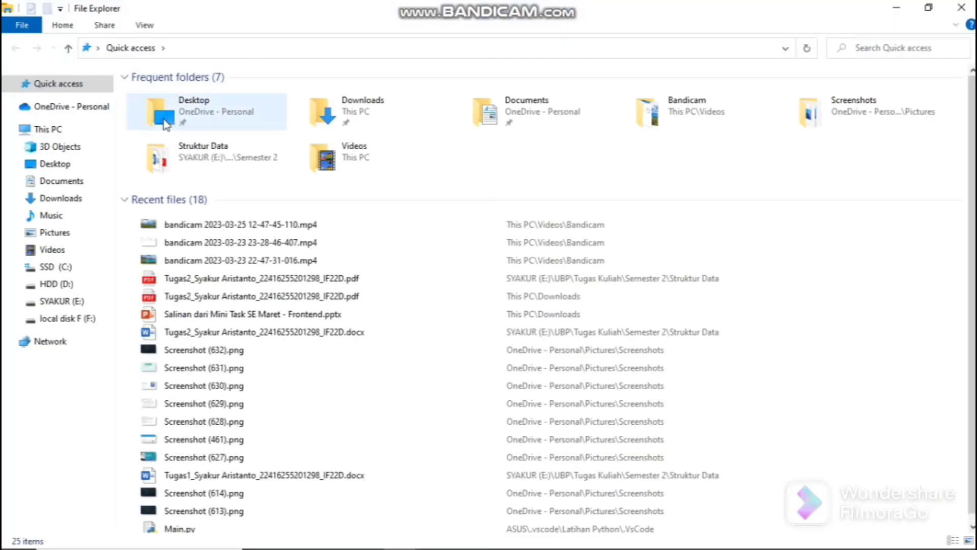
# Step: Examine the drives under This PC, including local disk F (F:), and minimize File Explorer
pyautogui.click(75, 127)
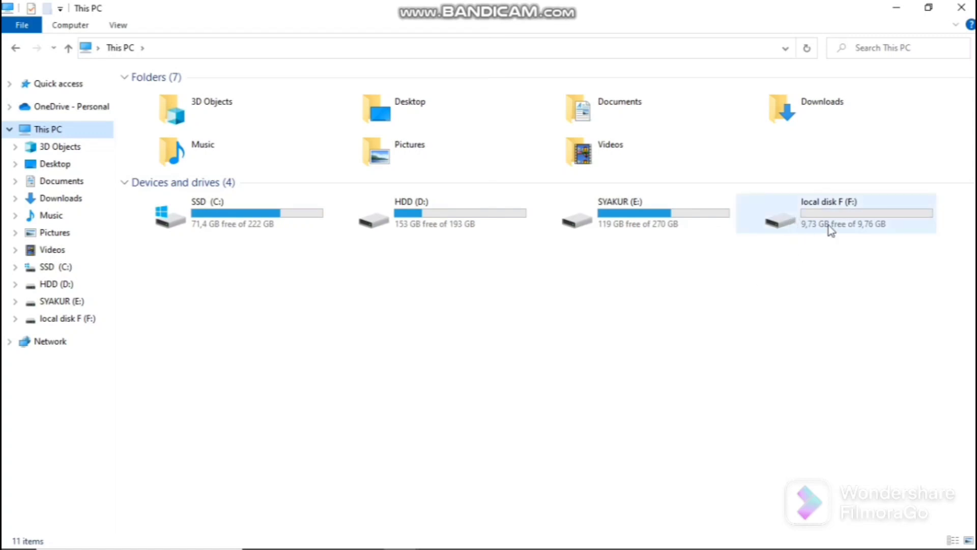
pyautogui.moveTo(820, 214)
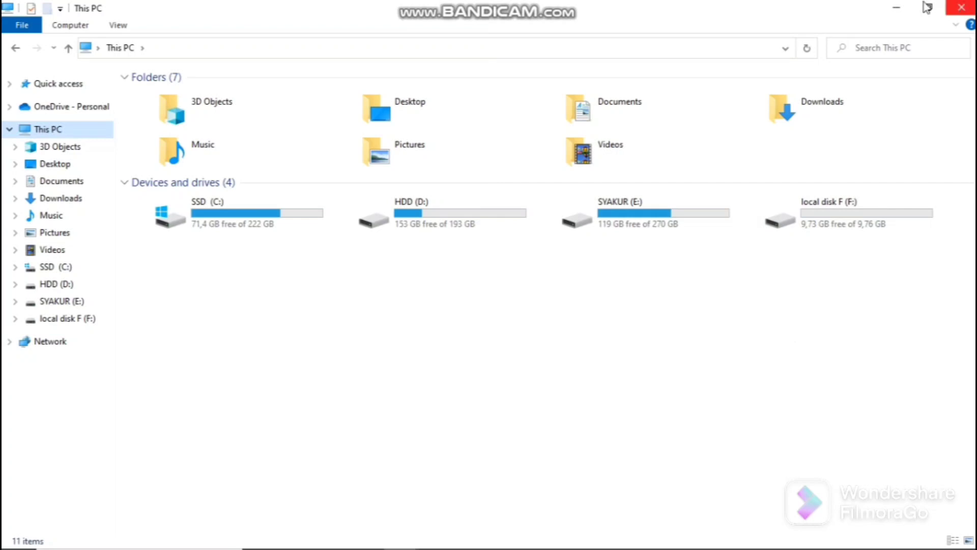
pyautogui.click(896, 7)
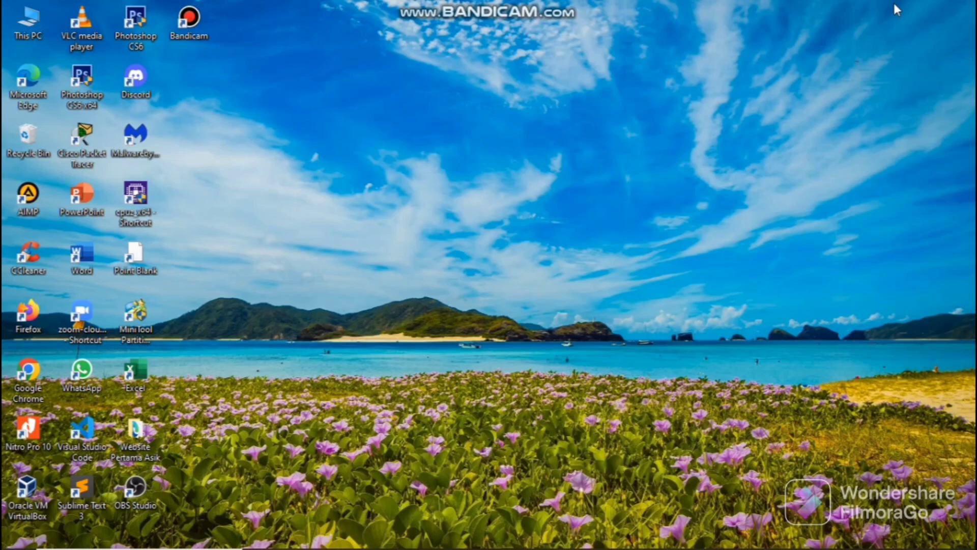
# Step: Find and open Computer Management, and show Disk Management under Storage
pyautogui.click(142, 541)
pyautogui.write('computer')
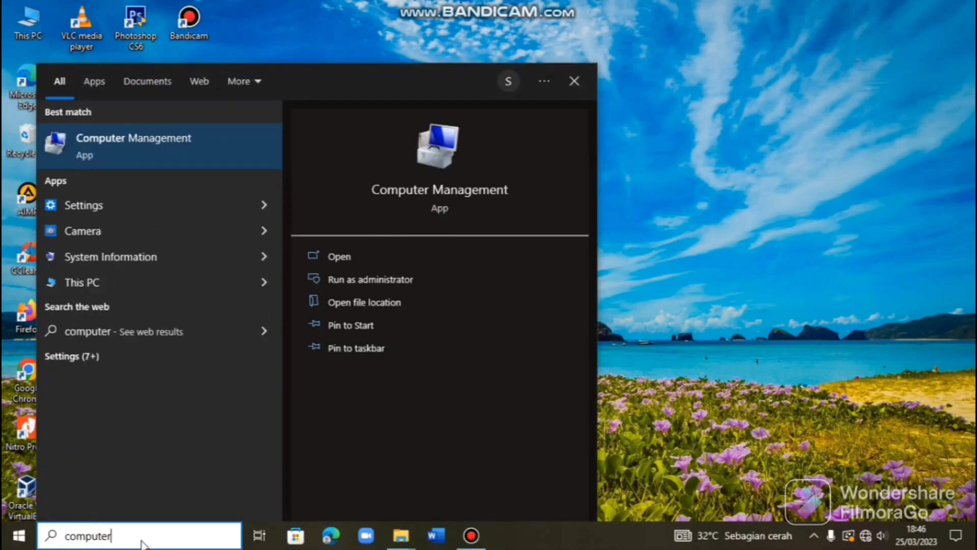
pyautogui.click(340, 259)
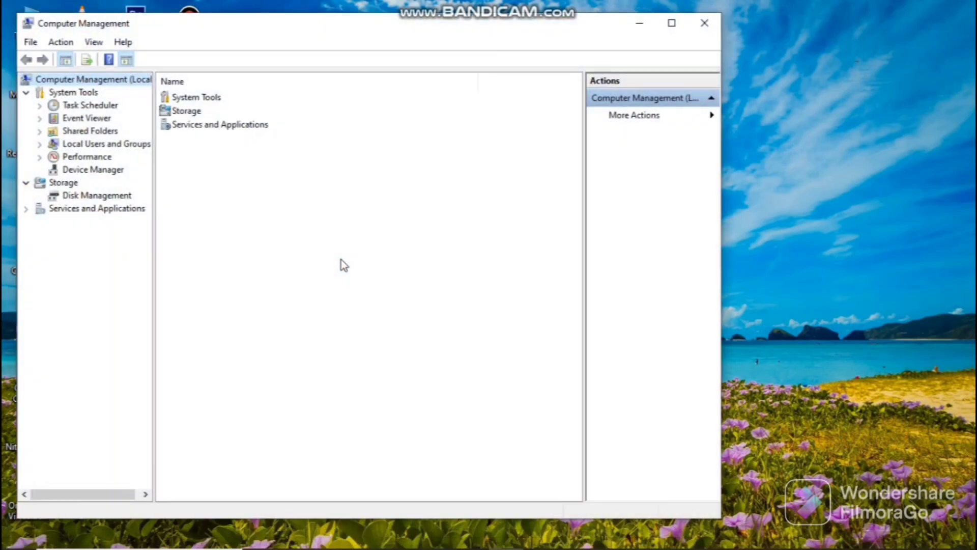
pyautogui.click(113, 200)
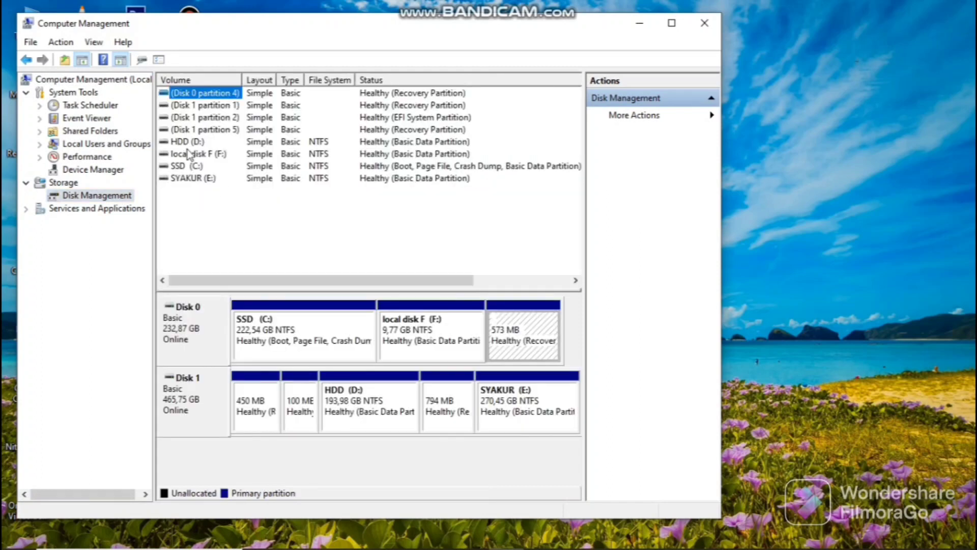
# Step: Delete the local disk F (F:) volume on Disk 0 and accept erasing its data
pyautogui.click(220, 159)
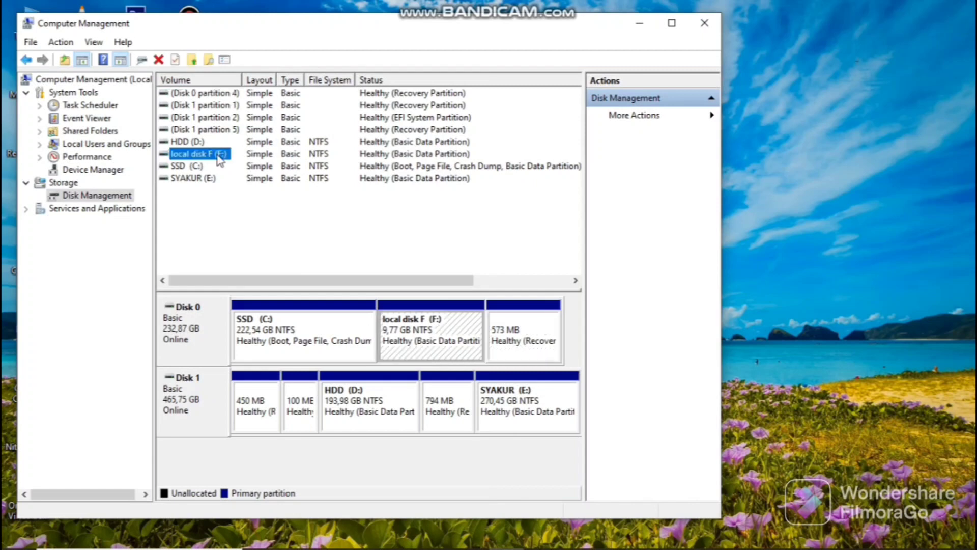
pyautogui.rightClick(220, 158)
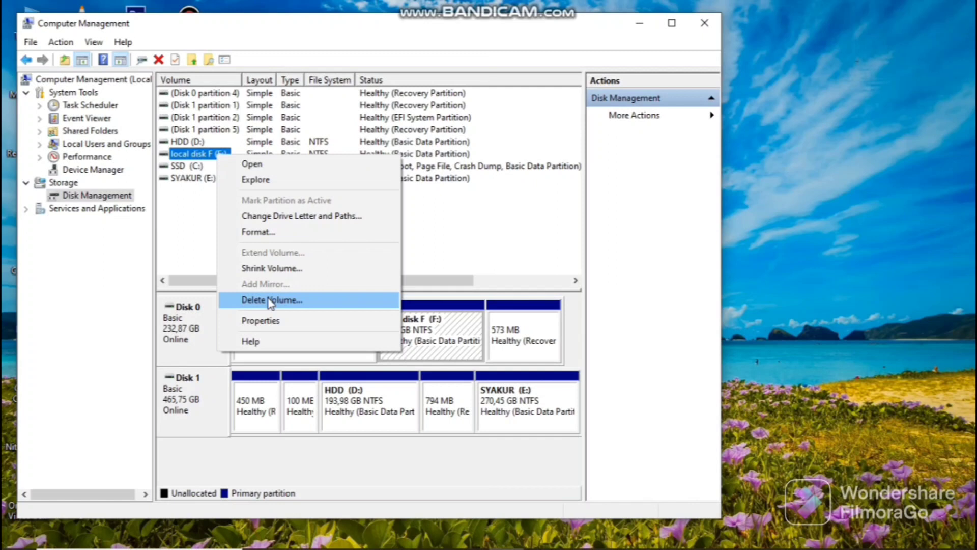
pyautogui.click(269, 300)
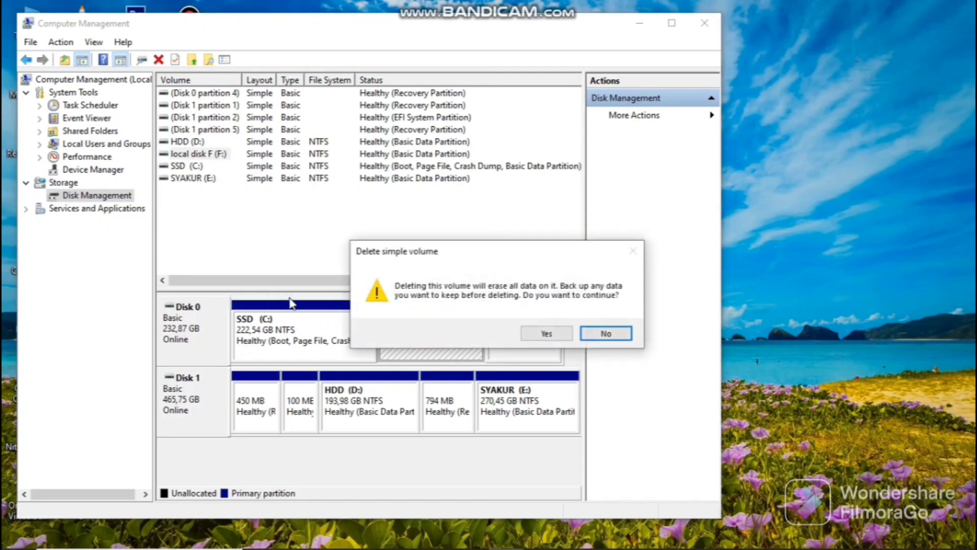
pyautogui.click(563, 336)
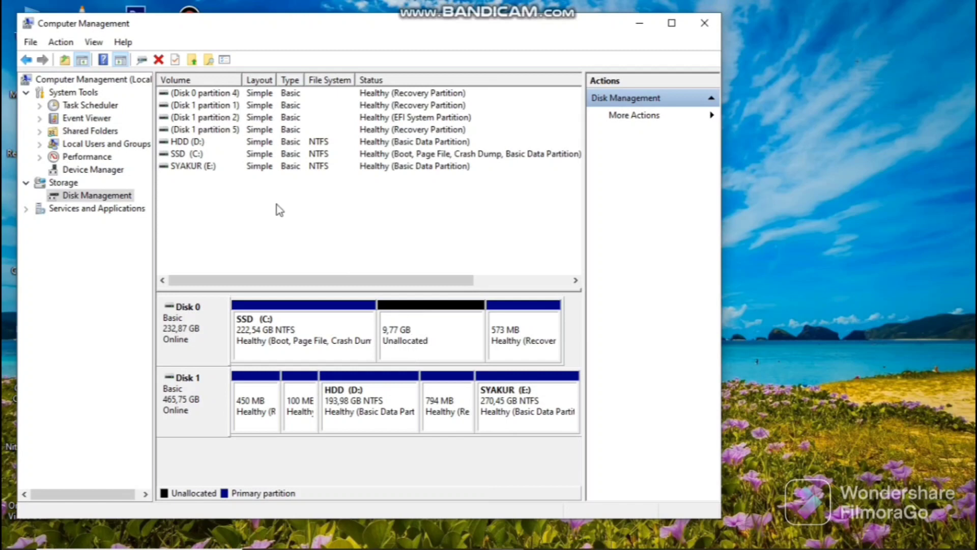
# Step: Extend the SSD (C:) volume with 10000 MB of unallocated space from Disk 0
pyautogui.click(189, 154)
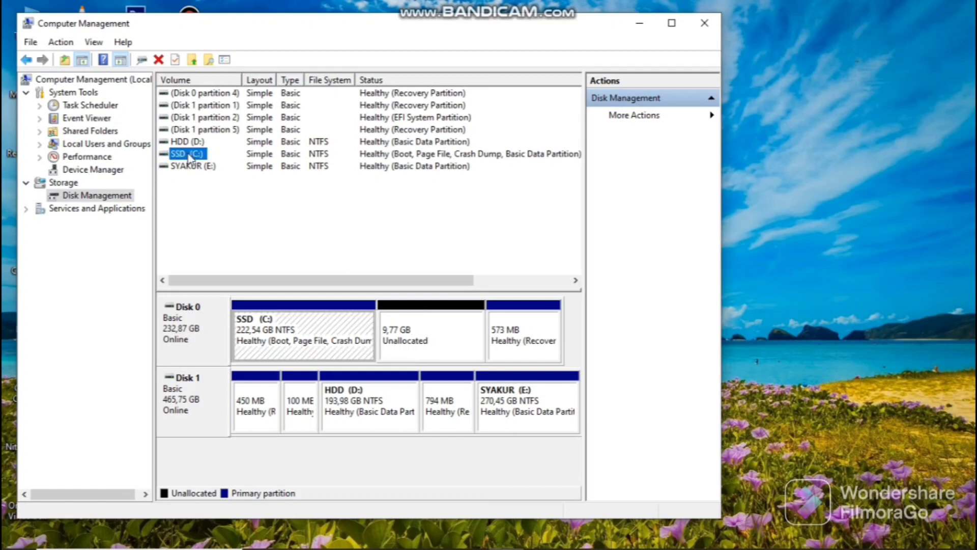
pyautogui.rightClick(190, 157)
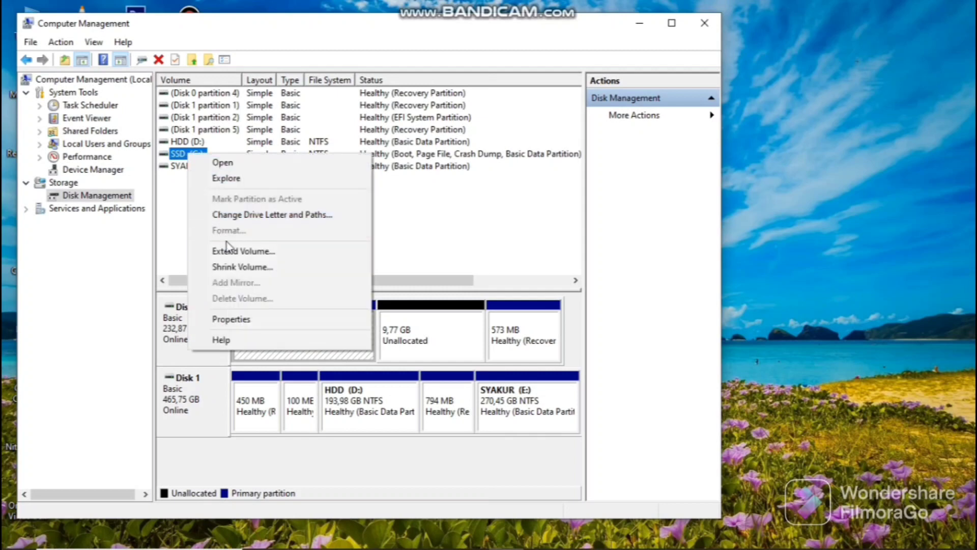
pyautogui.click(235, 255)
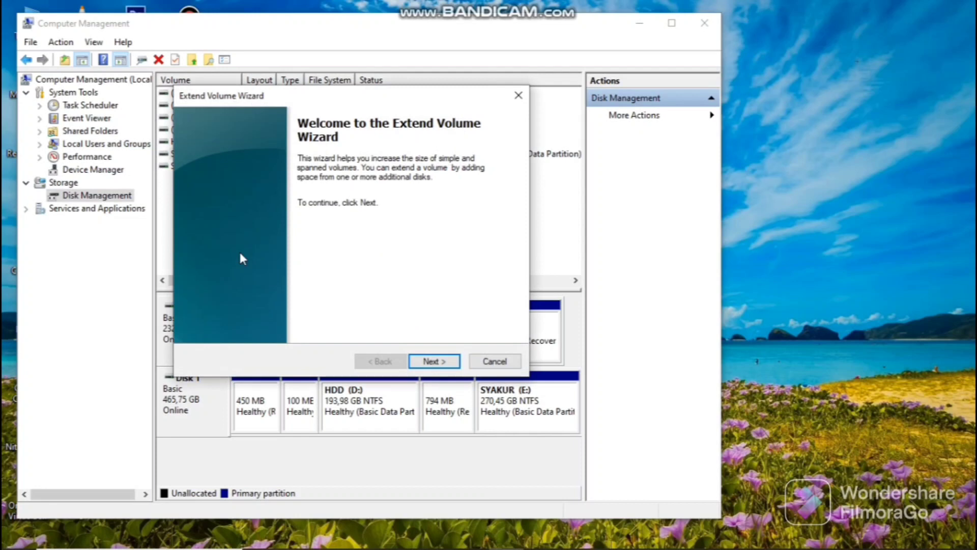
pyautogui.click(431, 361)
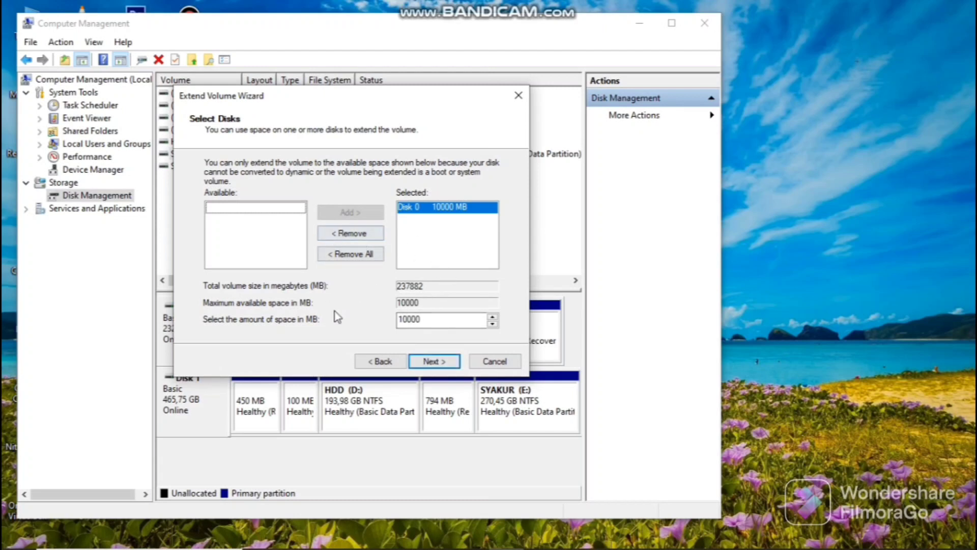
pyautogui.click(425, 362)
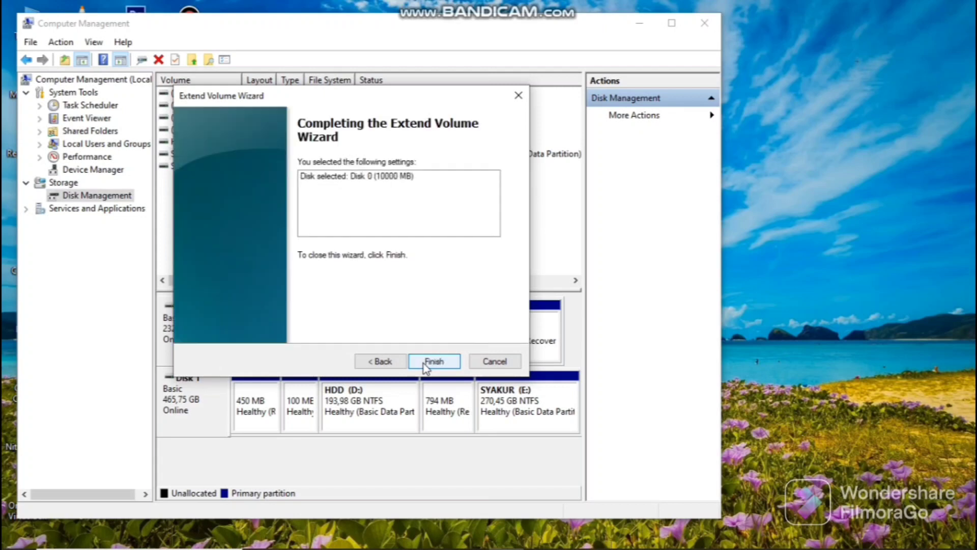
pyautogui.click(433, 361)
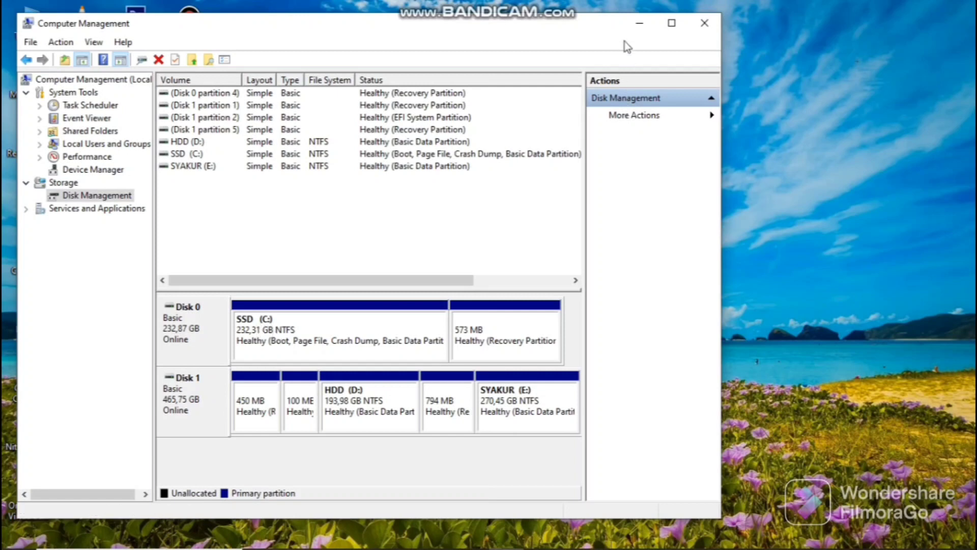
# Step: Minimize Computer Management and check the drives under This PC in File Explorer
pyautogui.click(638, 23)
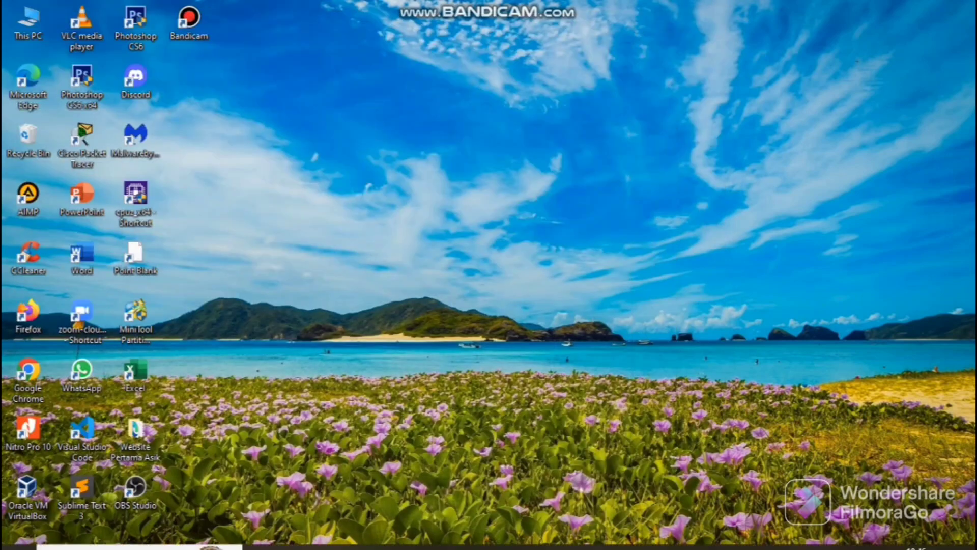
pyautogui.moveTo(401, 535)
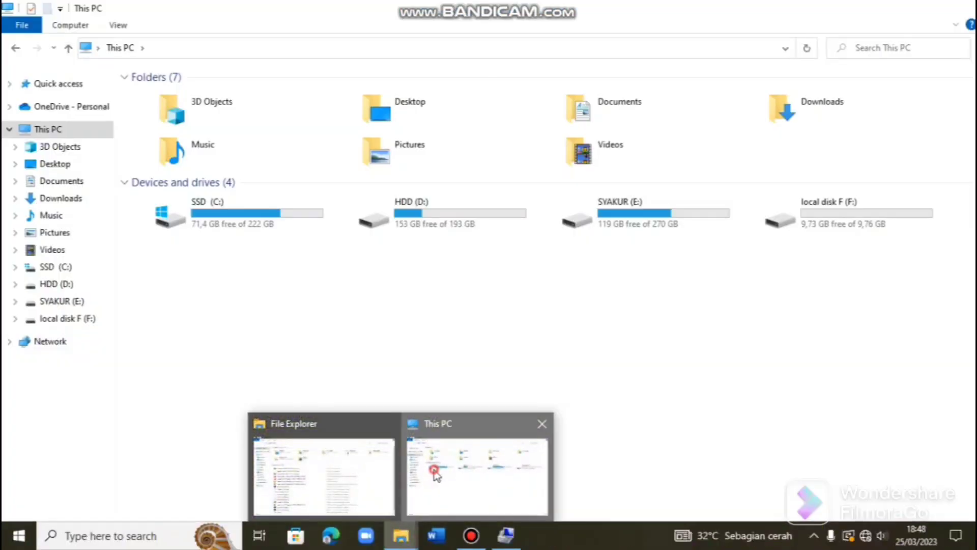
pyautogui.click(438, 474)
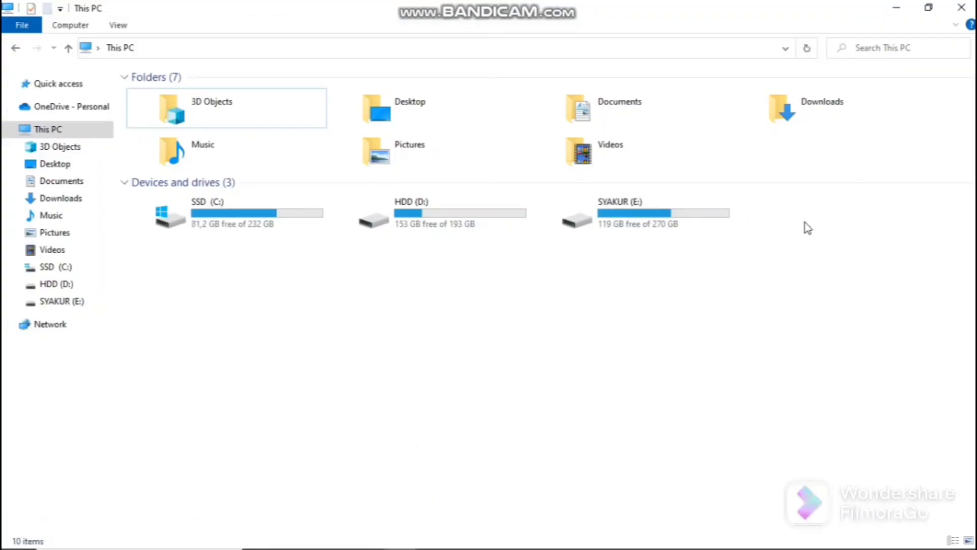